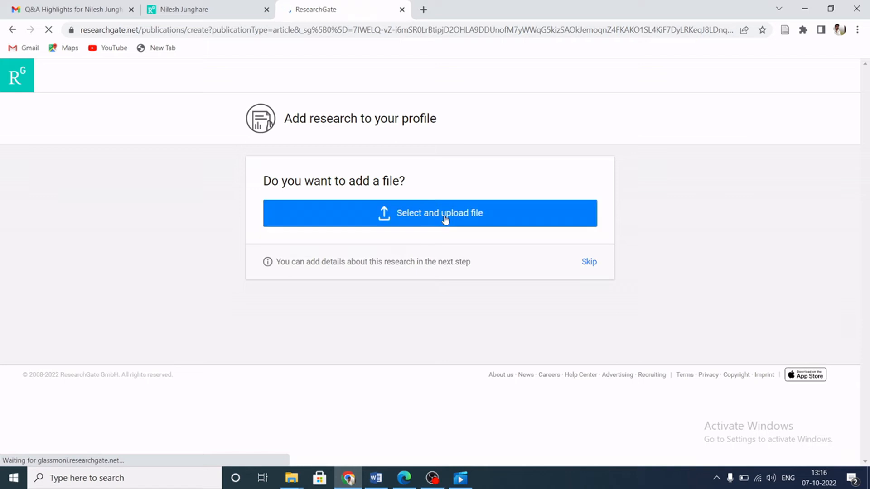
# Choose the "Synthesis, Characterization and Bioactivity Studies of S-Allyl-β-N-…" PDF from the refresher courses and paper folder as the research file
pyautogui.click(445, 218)
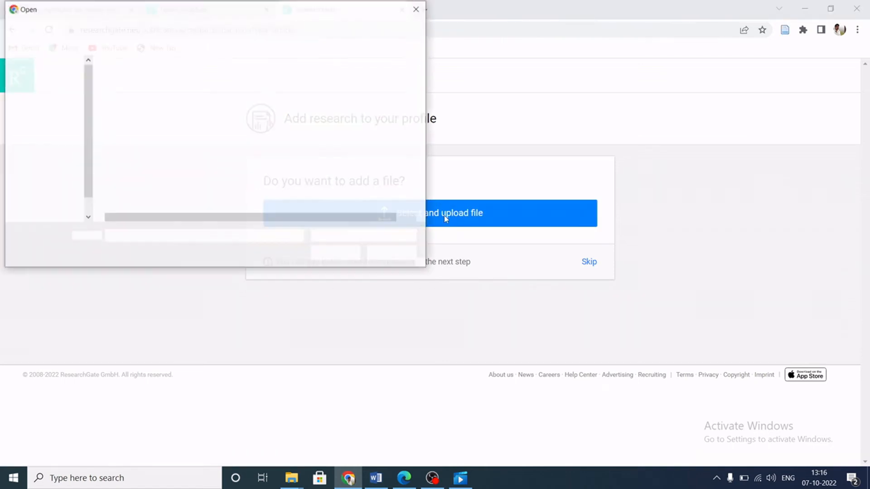
pyautogui.click(183, 143)
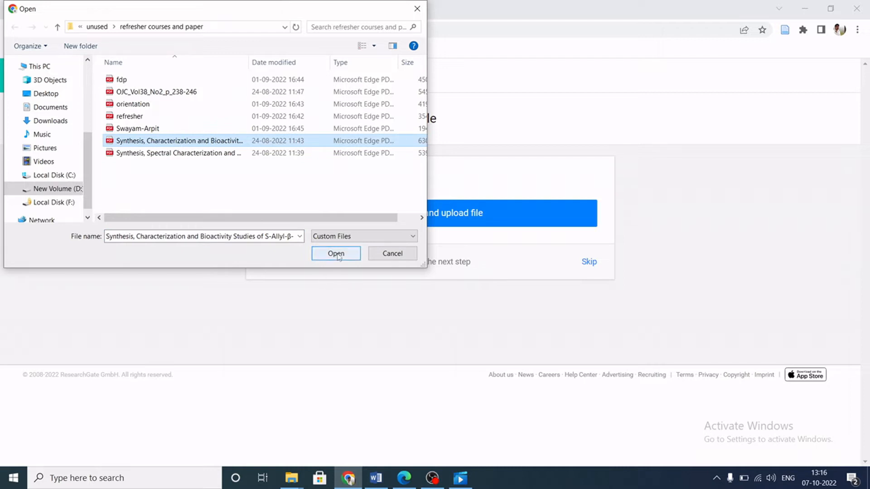
pyautogui.click(287, 154)
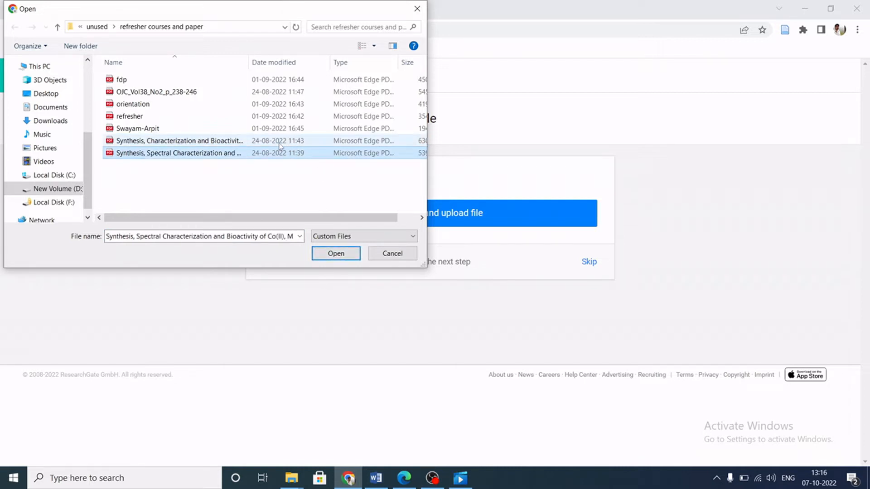
pyautogui.click(279, 145)
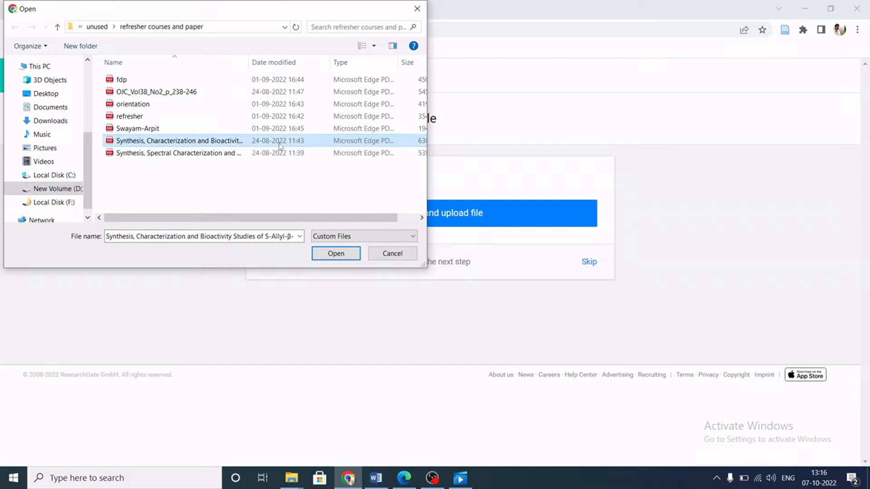
pyautogui.click(335, 254)
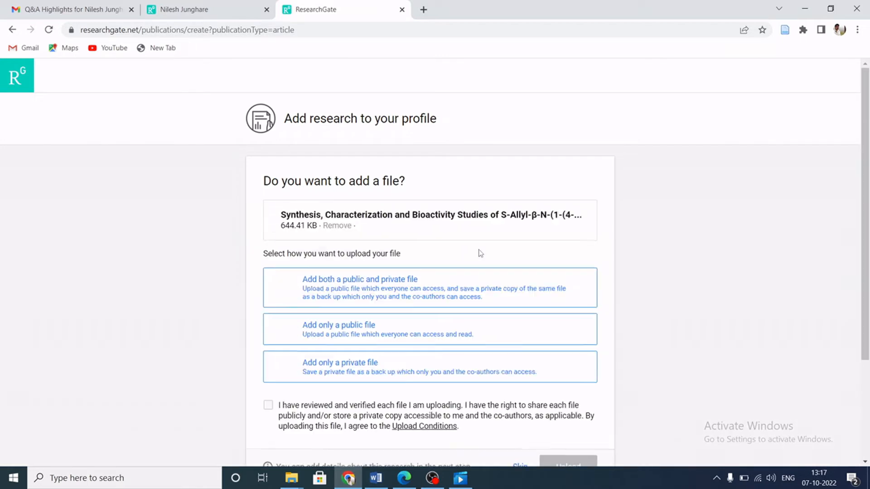
# Set the file to be added only as a public file, accept the upload conditions and upload it
pyautogui.click(362, 336)
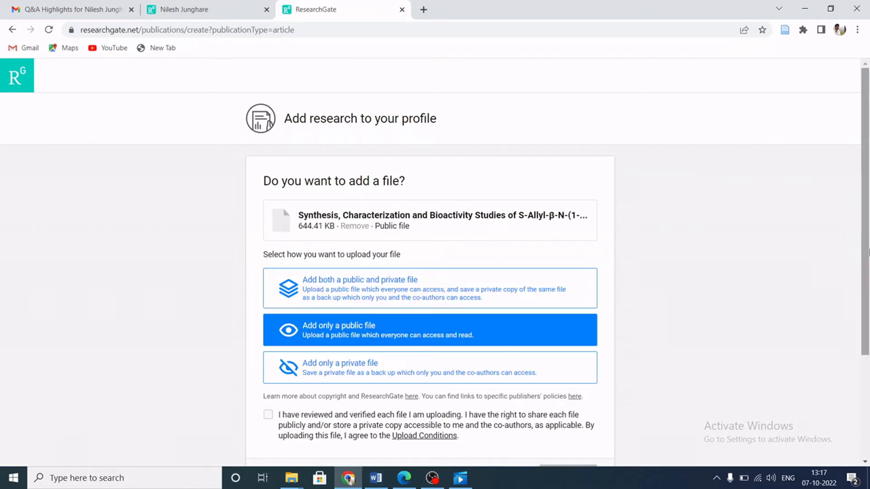
pyautogui.scroll(-2, 363, 337)
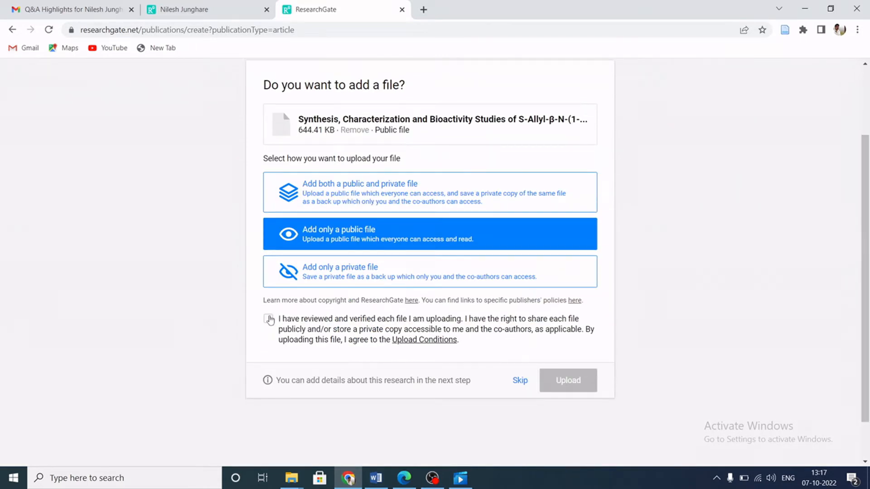
pyautogui.click(269, 318)
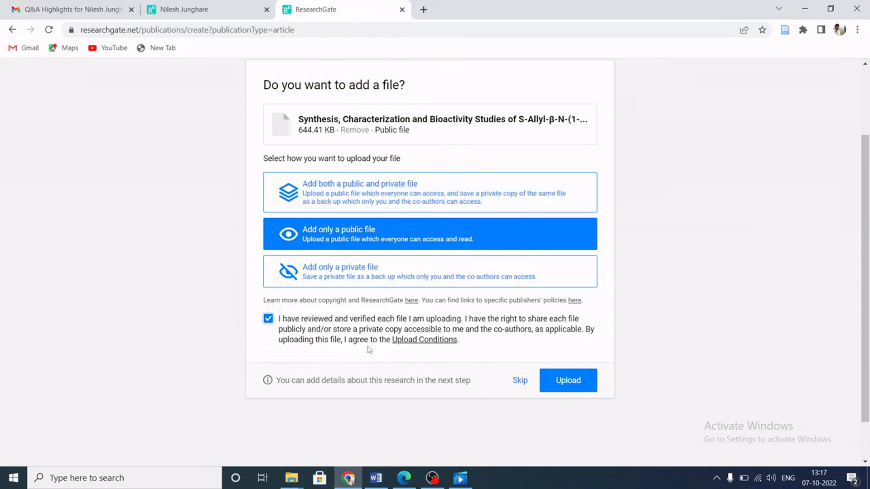
pyautogui.click(544, 382)
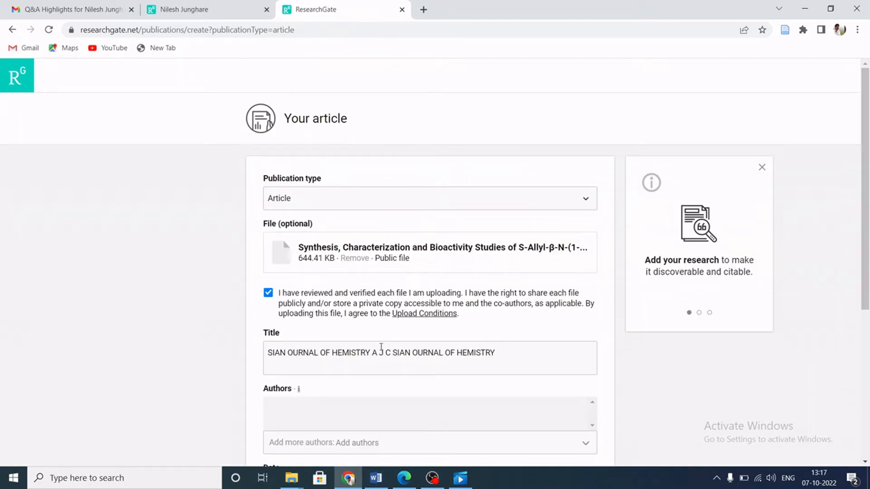
# Copy the full paper title from the Word document "paper" and replace the article's Title on ResearchGate with it
pyautogui.click(376, 478)
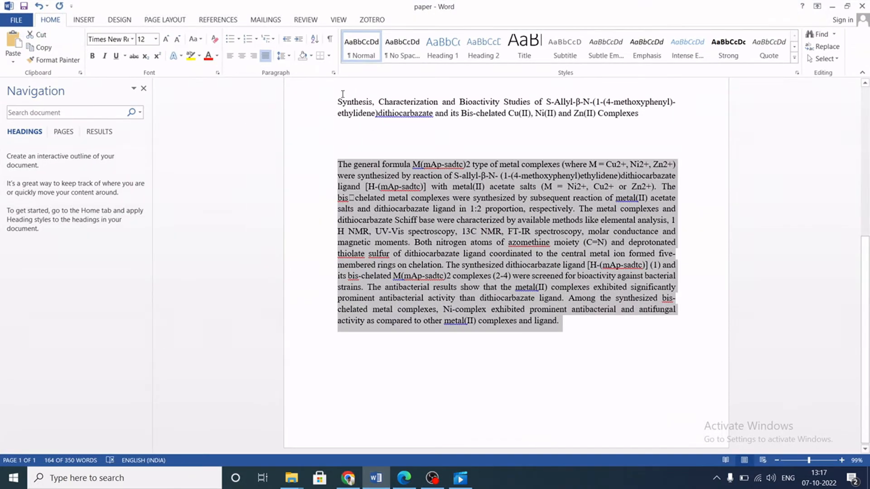
pyautogui.moveTo(336, 101); pyautogui.dragTo(641, 114)
pyautogui.hotkey('ctrl', 'c')
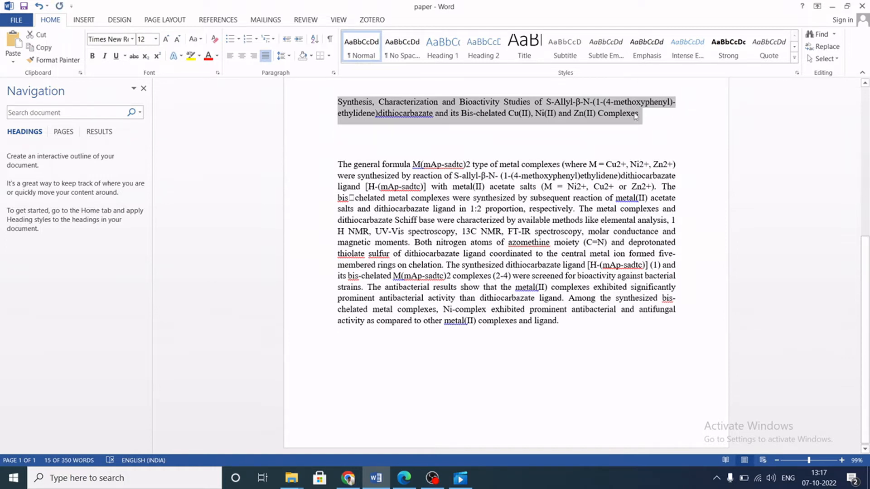
pyautogui.hotkey('alt', 'Tab')
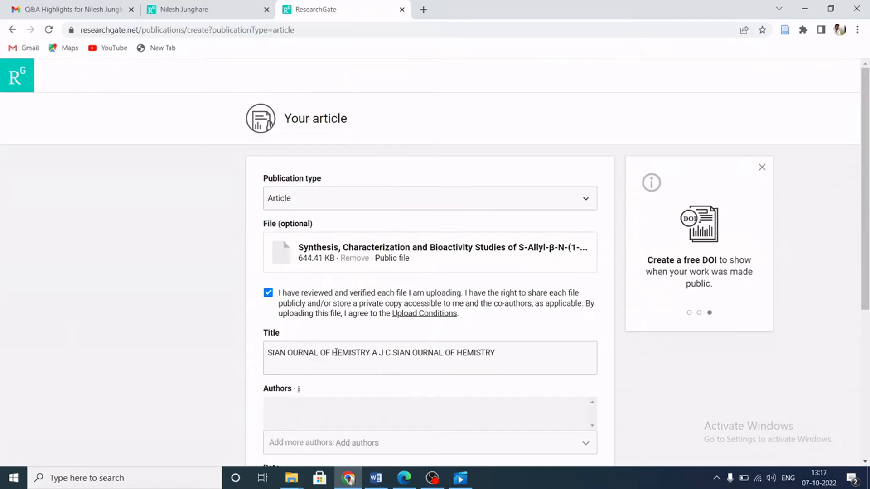
pyautogui.moveTo(501, 358); pyautogui.dragTo(252, 334)
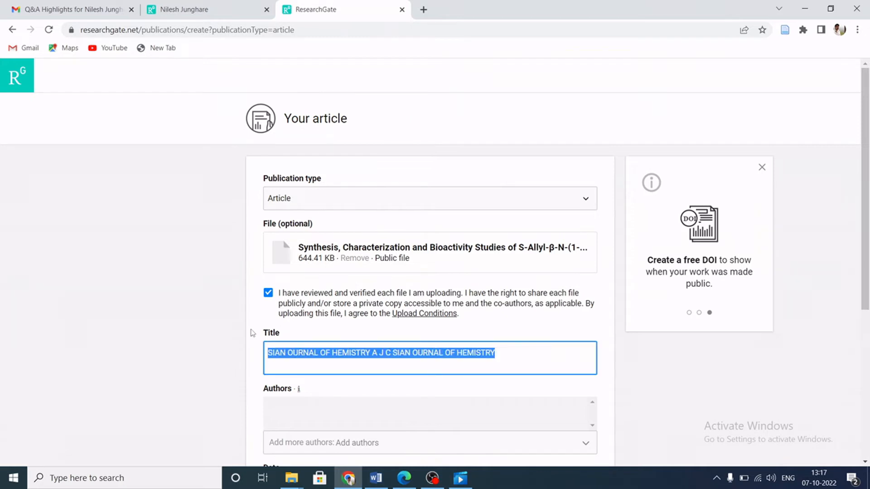
pyautogui.hotkey('ctrl', 'v')
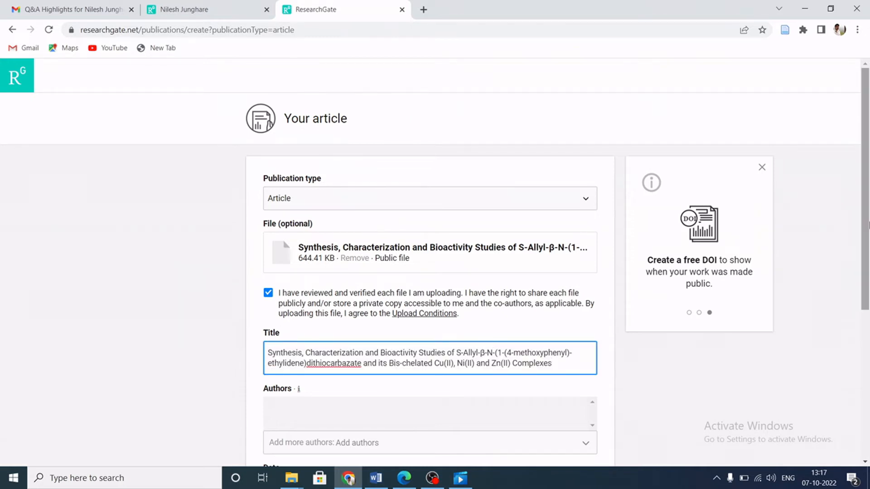
# Add the first two authors to the article by searching their first names and choosing the matching profiles
pyautogui.scroll(-2, 865, 268)
pyautogui.scroll(-1, 865, 268)
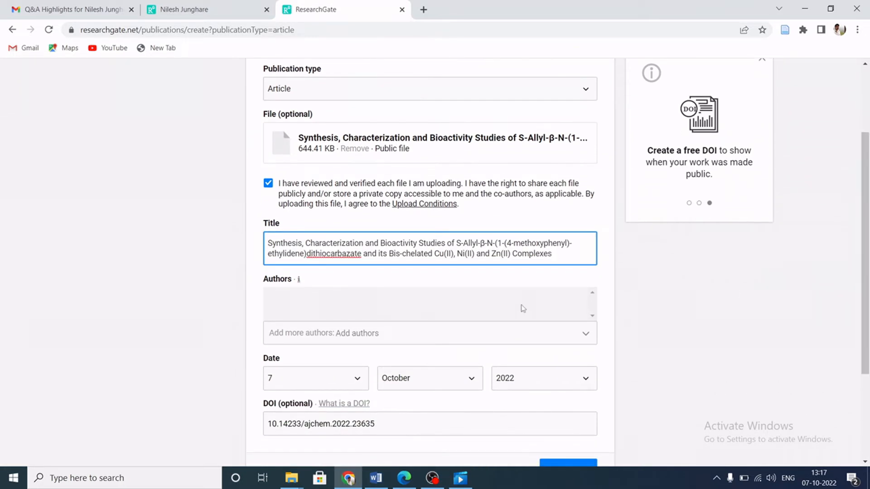
pyautogui.click(384, 336)
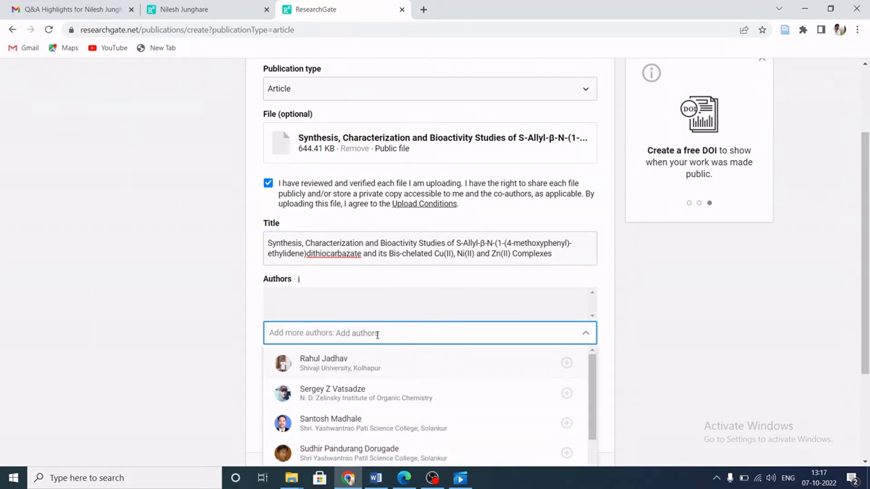
pyautogui.write('niles')
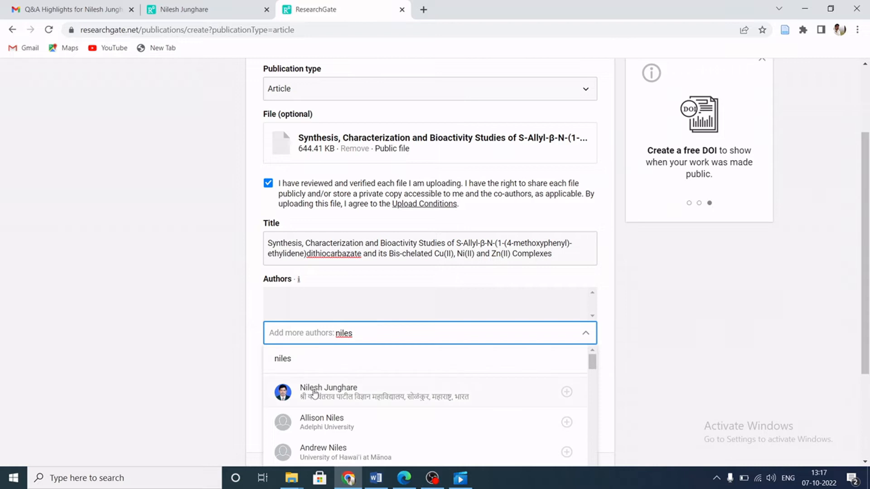
pyautogui.click(314, 393)
pyautogui.write('rahul')
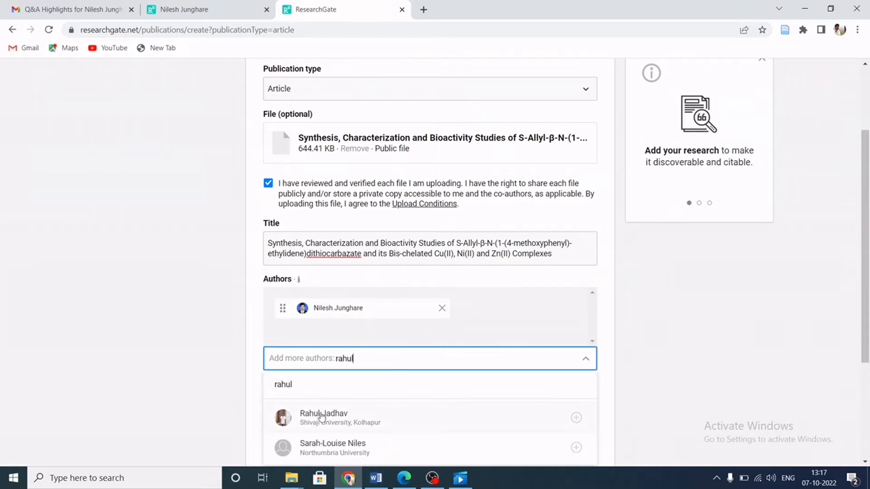
pyautogui.click(323, 415)
pyautogui.write('S')
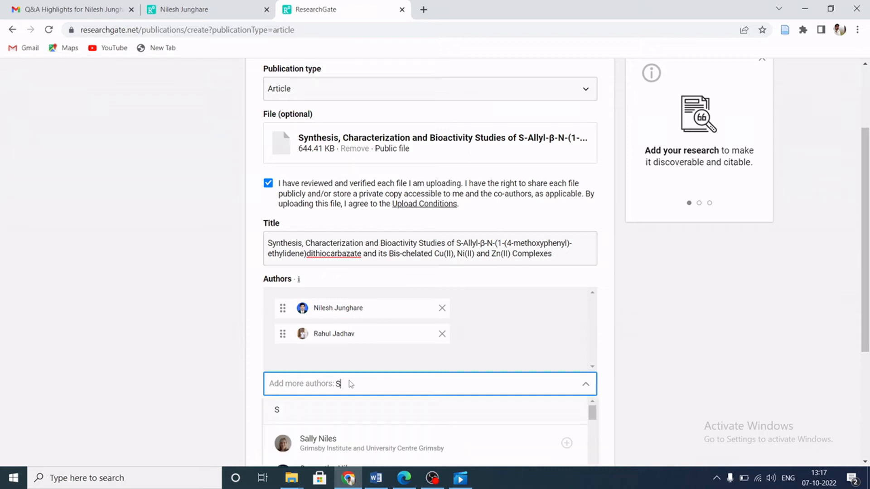
pyautogui.write('hrikant Jadtap')
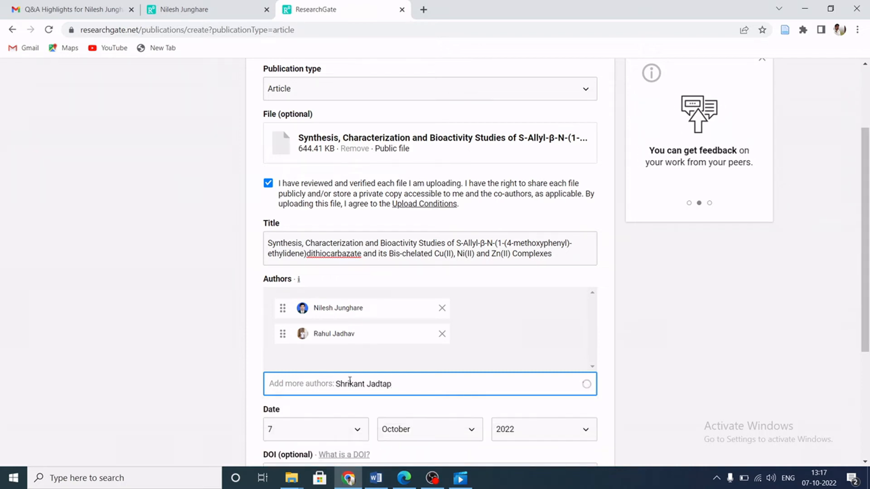
pyautogui.press('Return')
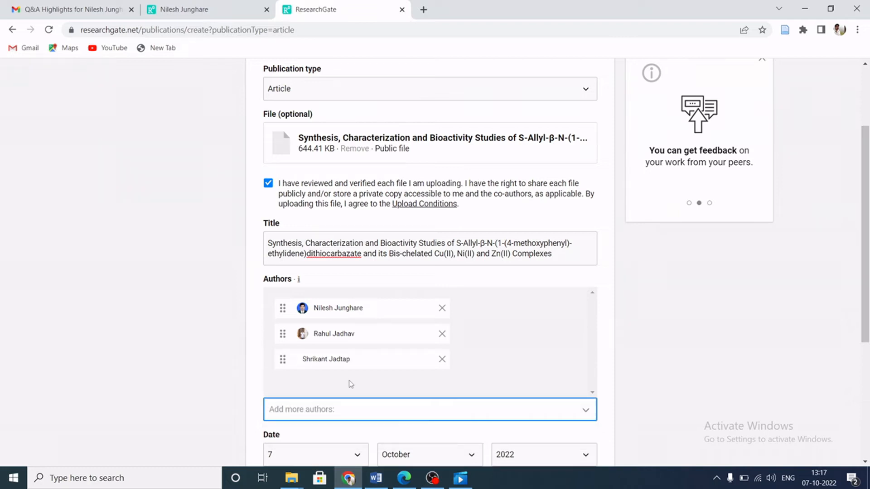
pyautogui.click(442, 359)
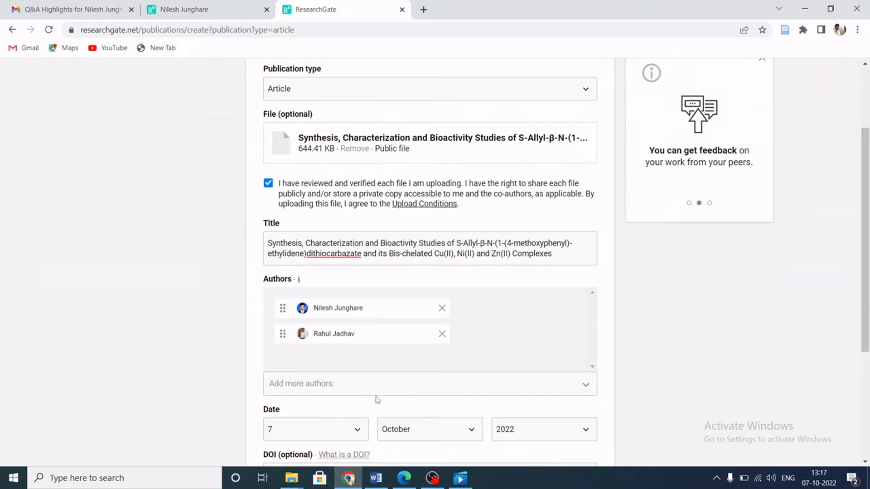
# Add the third author by entering the full name as typed, and the fourth author by choosing the matching suggested profile
pyautogui.click(359, 386)
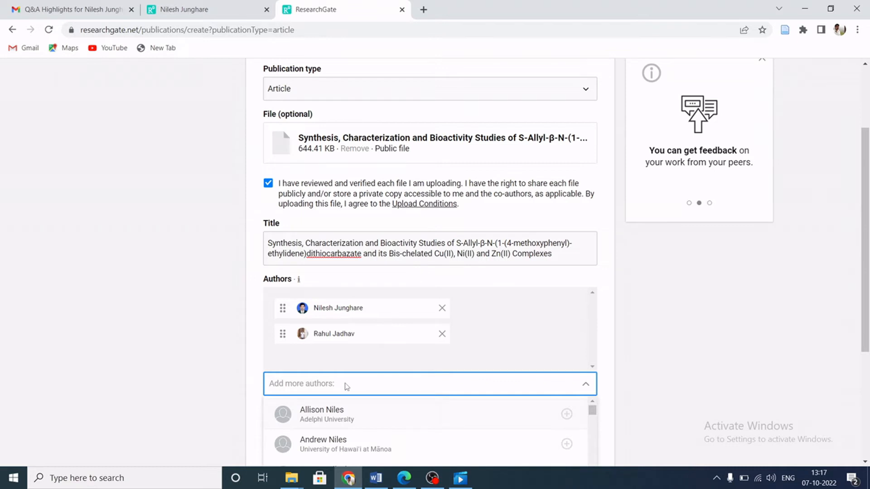
pyautogui.write('Shrikant Jagtap')
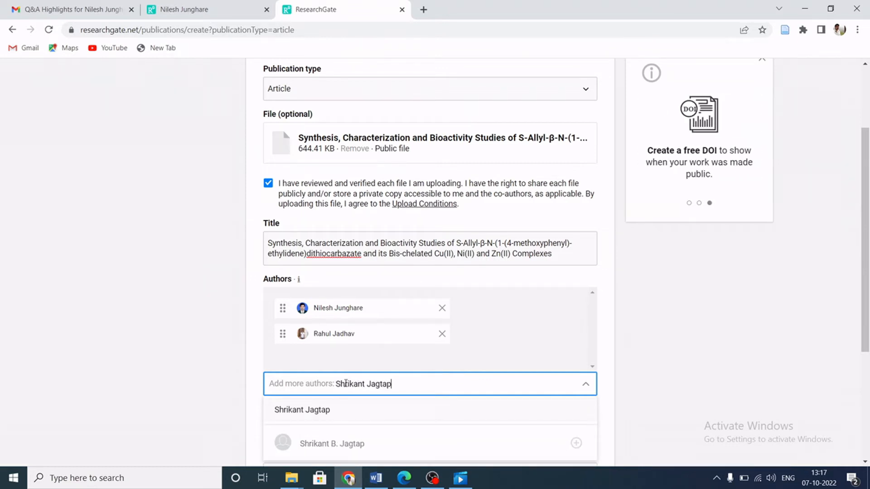
pyautogui.press('Return')
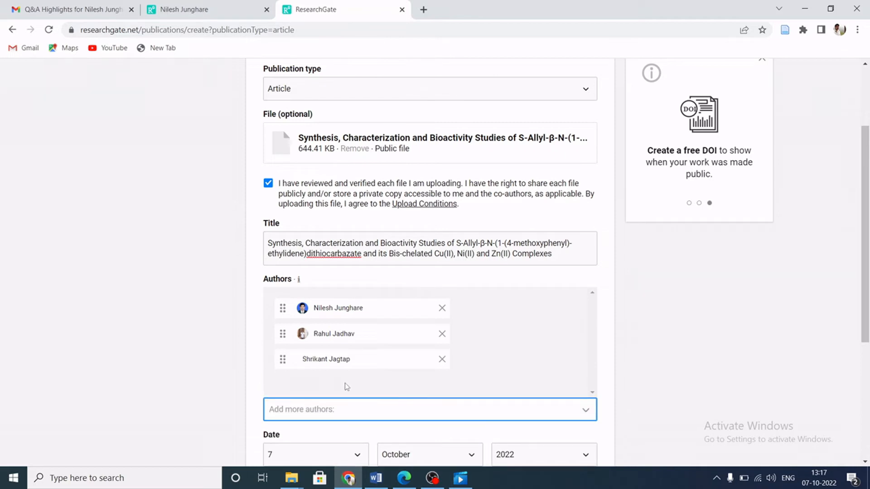
pyautogui.write('J')
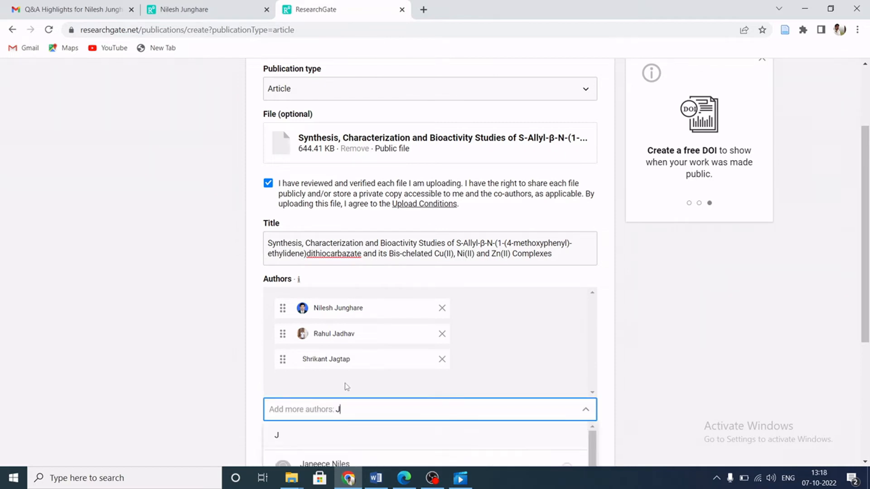
pyautogui.write('yoti')
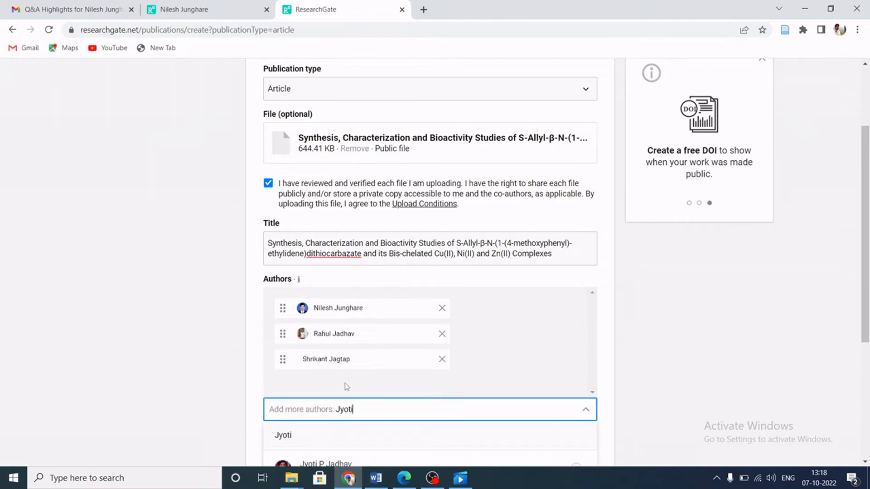
pyautogui.write(' P Jadhav')
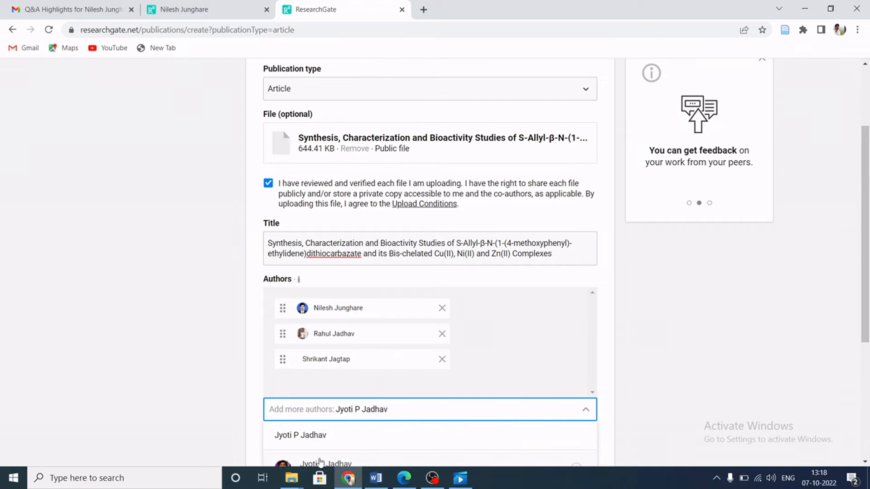
pyautogui.click(321, 461)
# Check the published-online date in the paper's PDF, set the article's date to 20 April 2022 and upload the article
pyautogui.scroll(-4, 865, 349)
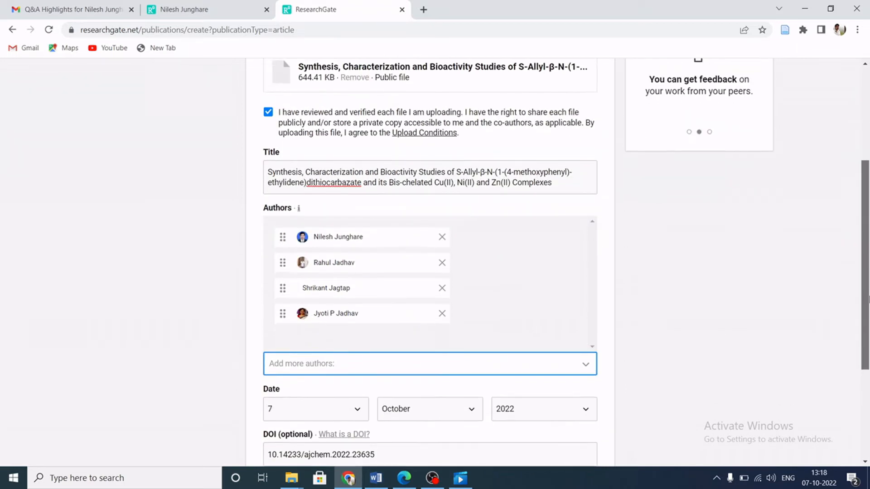
pyautogui.scroll(-1, 867, 349)
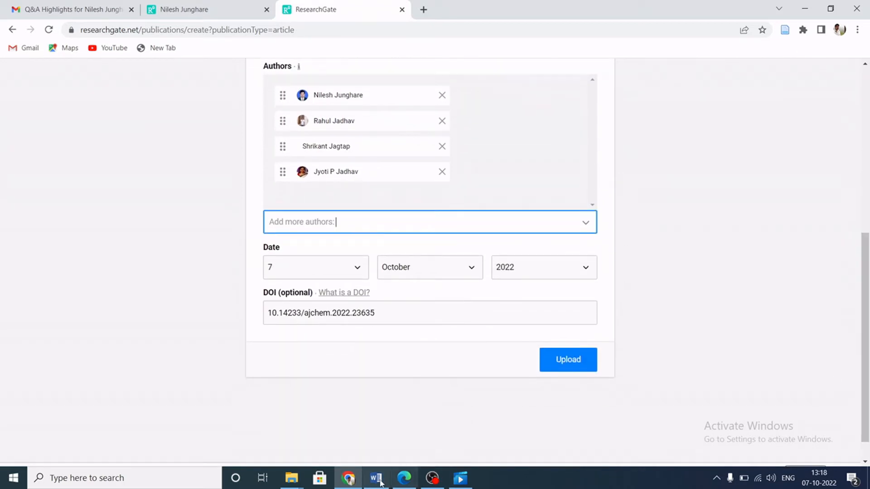
pyautogui.click(399, 483)
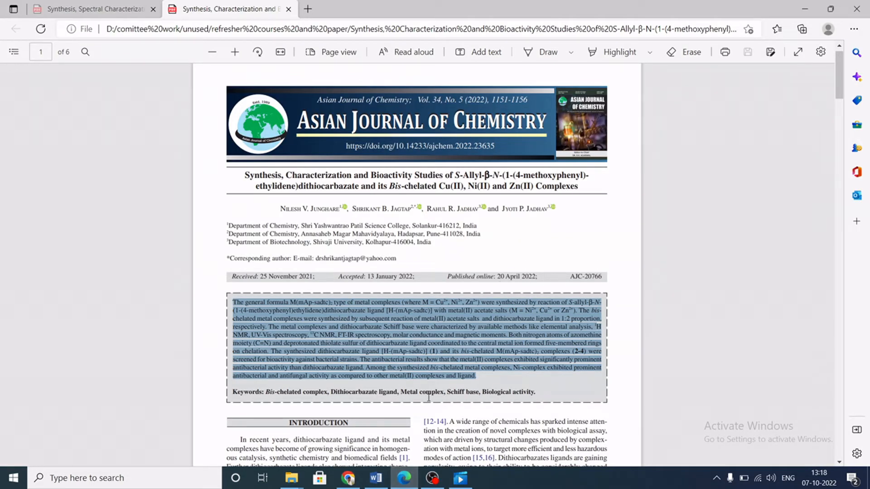
pyautogui.click(350, 447)
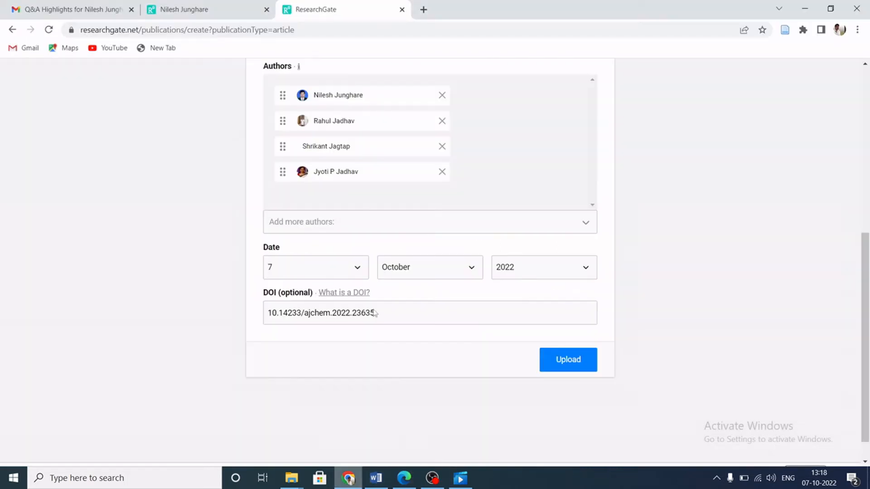
pyautogui.click(203, 283)
pyautogui.moveTo(355, 279)
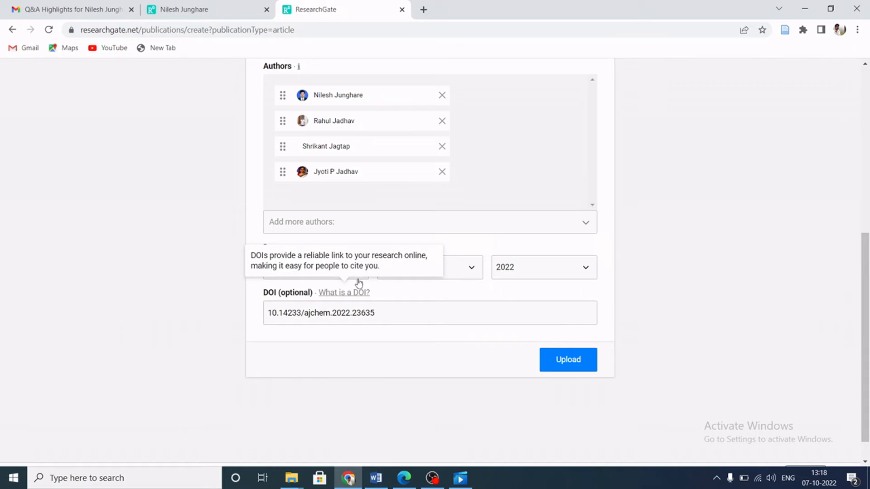
pyautogui.click(357, 277)
pyautogui.scroll(-2, 368, 181)
pyautogui.click(292, 189)
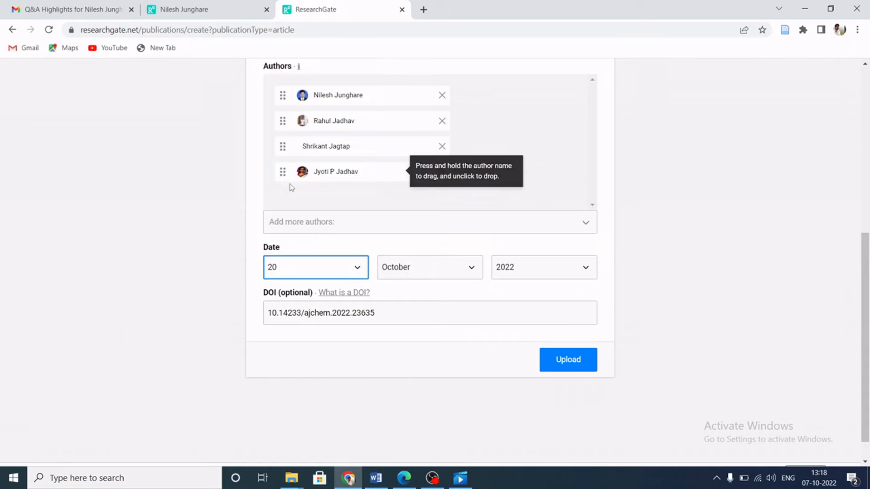
pyautogui.click(462, 273)
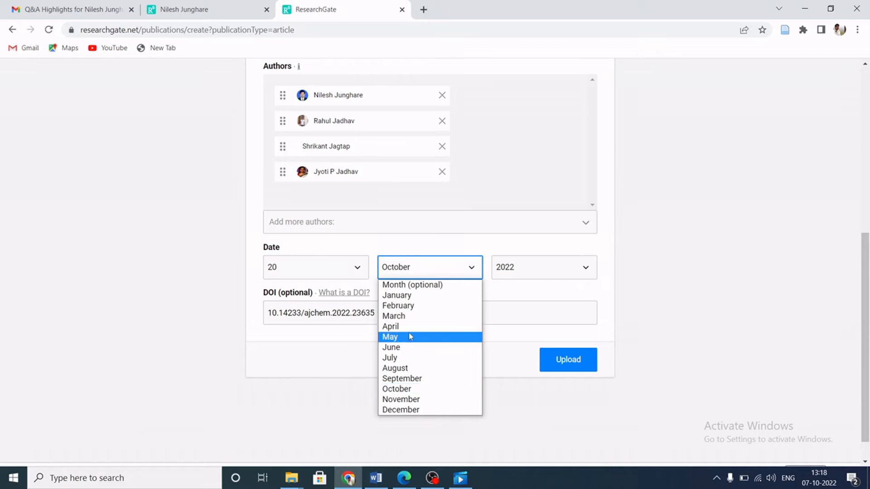
pyautogui.click(408, 328)
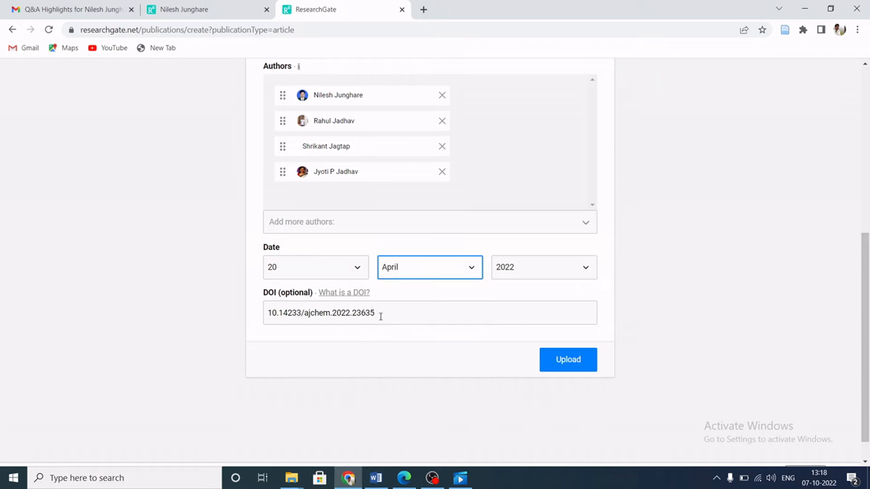
pyautogui.click(578, 364)
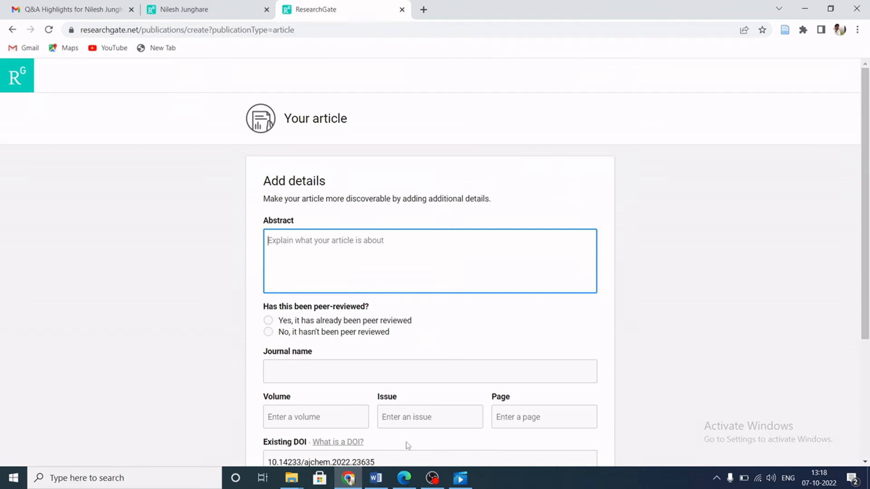
# In the Word document "paper", delete the stray symbol after "bis" in the abstract and copy the whole abstract
pyautogui.click(376, 478)
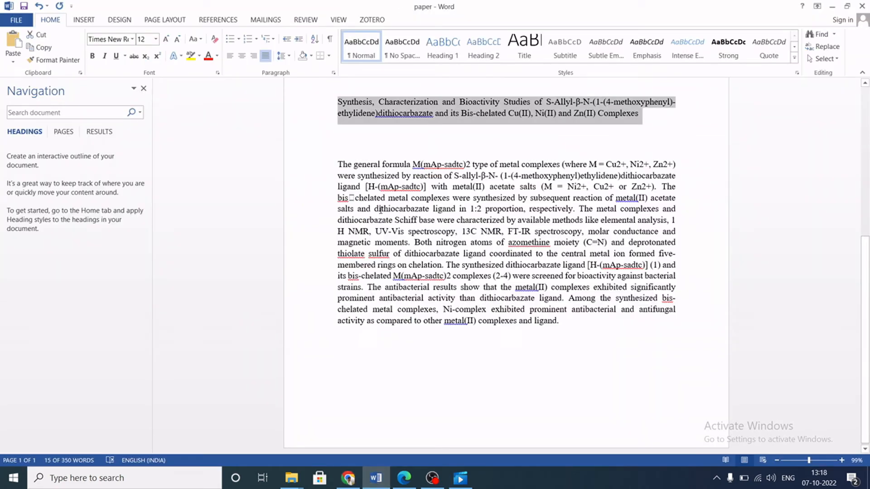
pyautogui.click(354, 199)
pyautogui.press('BackSpace')
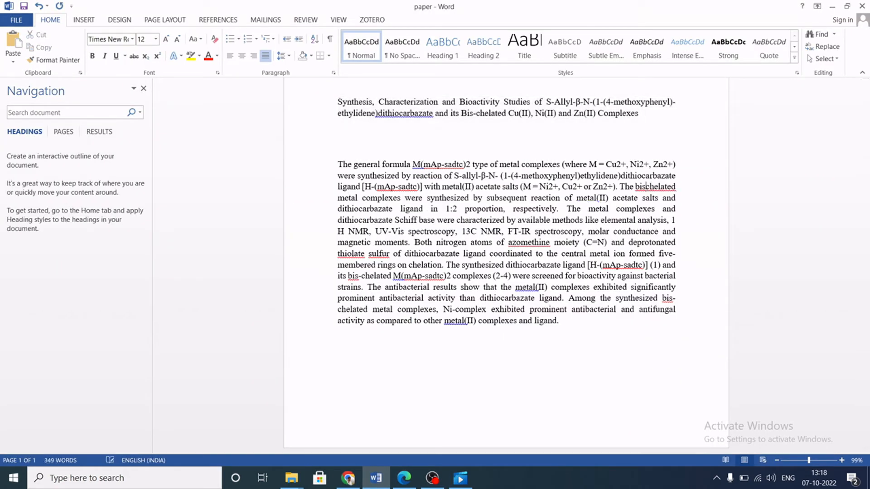
pyautogui.moveTo(337, 165); pyautogui.dragTo(559, 321)
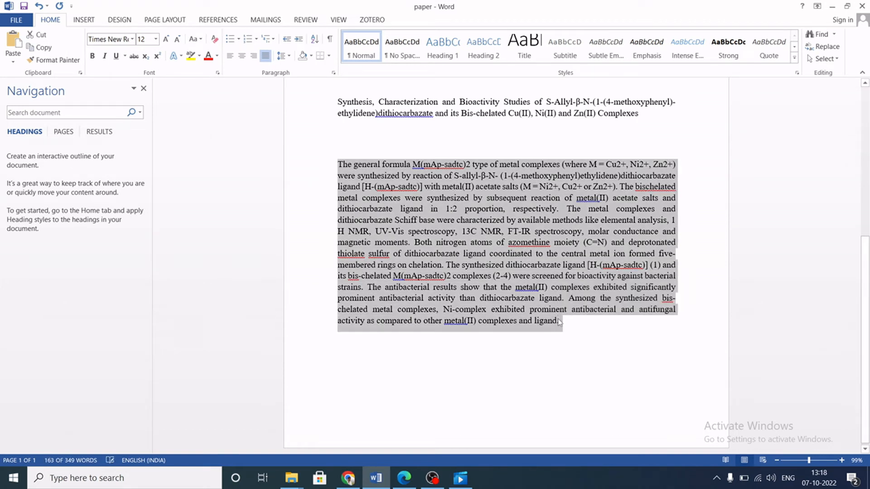
# Paste the abstract into the article's Abstract field on ResearchGate and mark the article as already peer reviewed
pyautogui.click(348, 478)
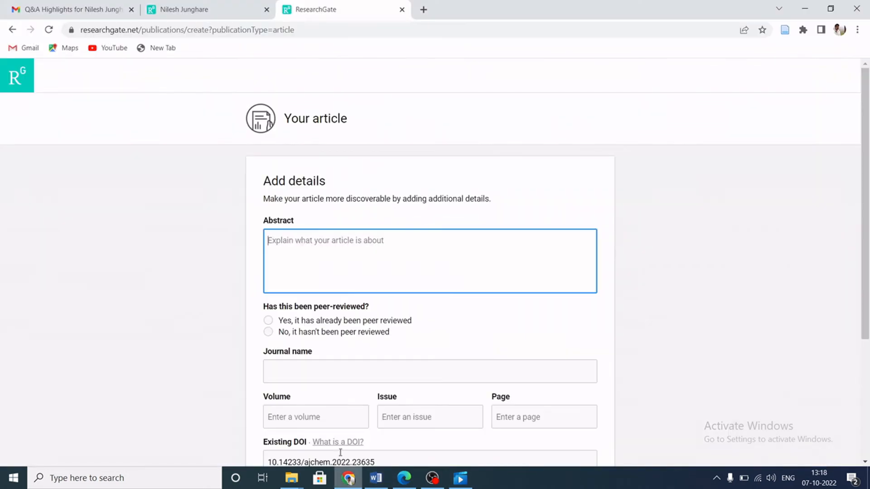
pyautogui.hotkey('ctrl', 'v')
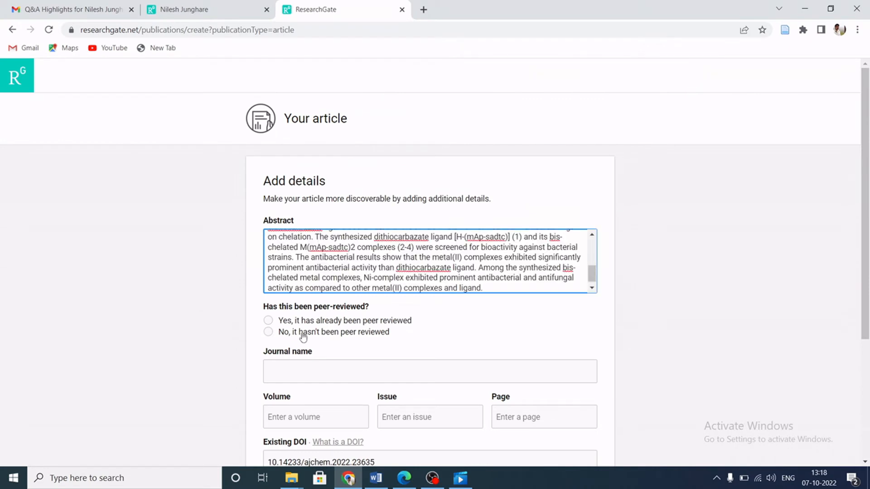
pyautogui.click(269, 321)
pyautogui.click(278, 369)
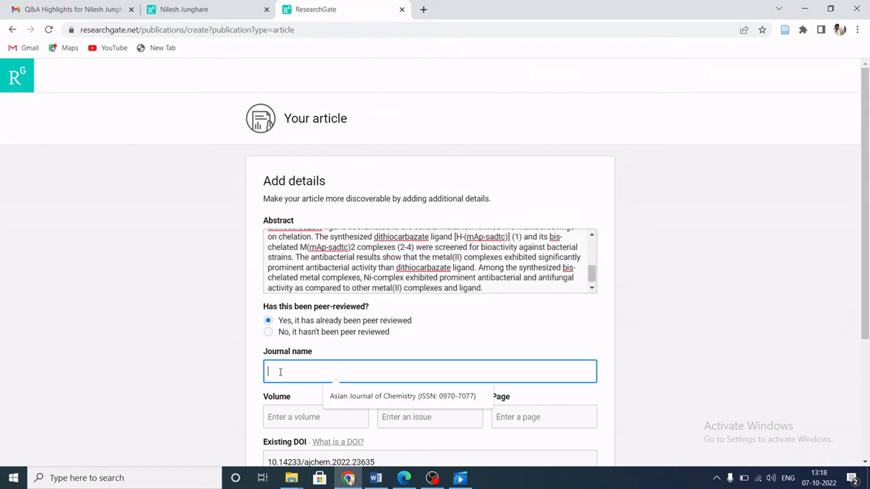
pyautogui.click(366, 404)
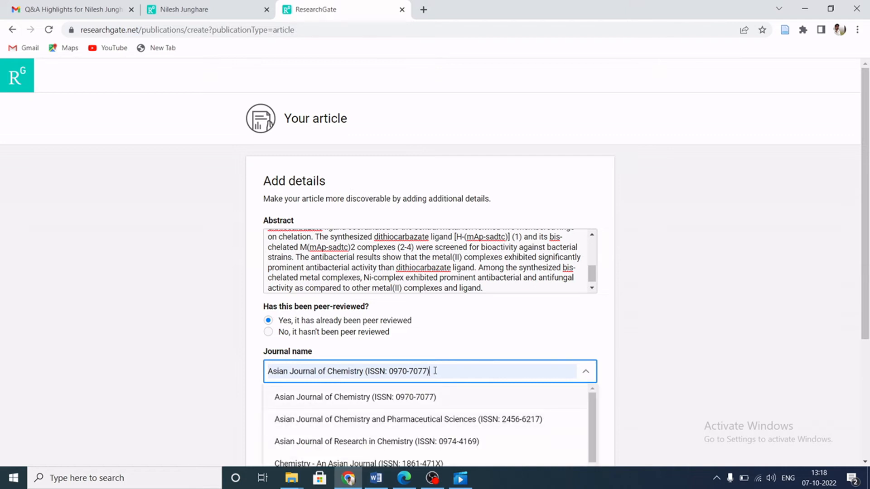
pyautogui.click(510, 327)
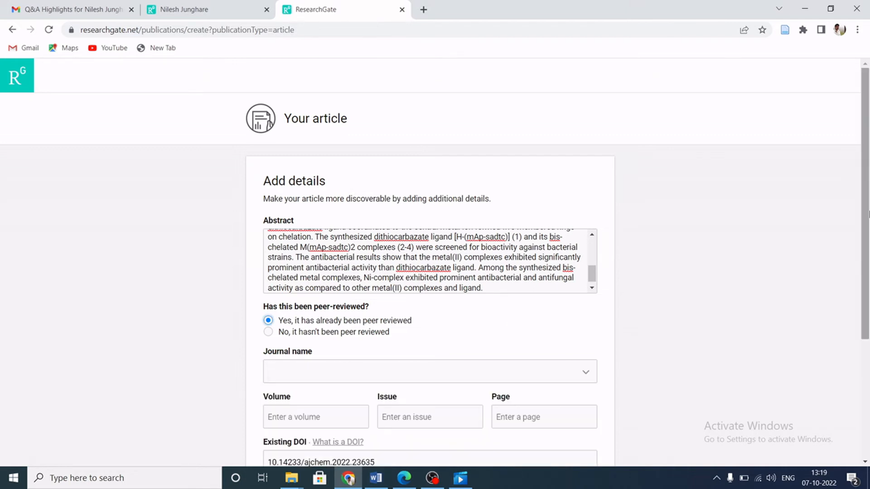
pyautogui.scroll(-3, 867, 207)
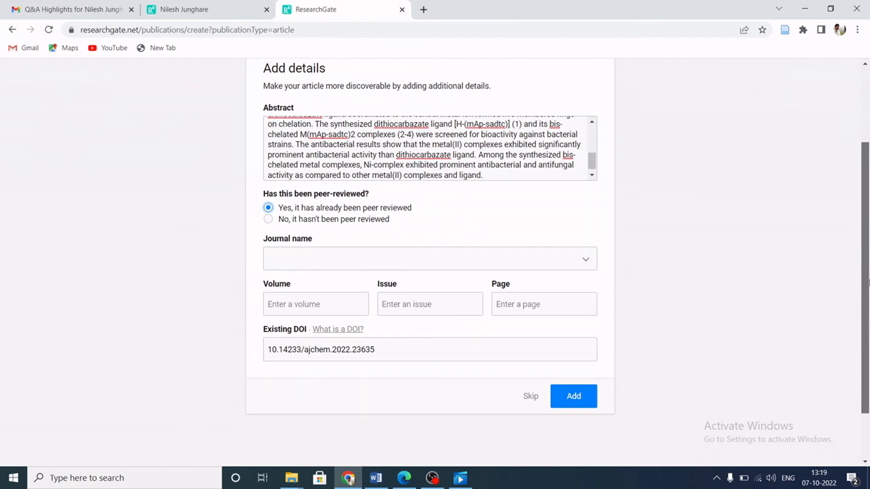
pyautogui.click(362, 257)
pyautogui.click(344, 285)
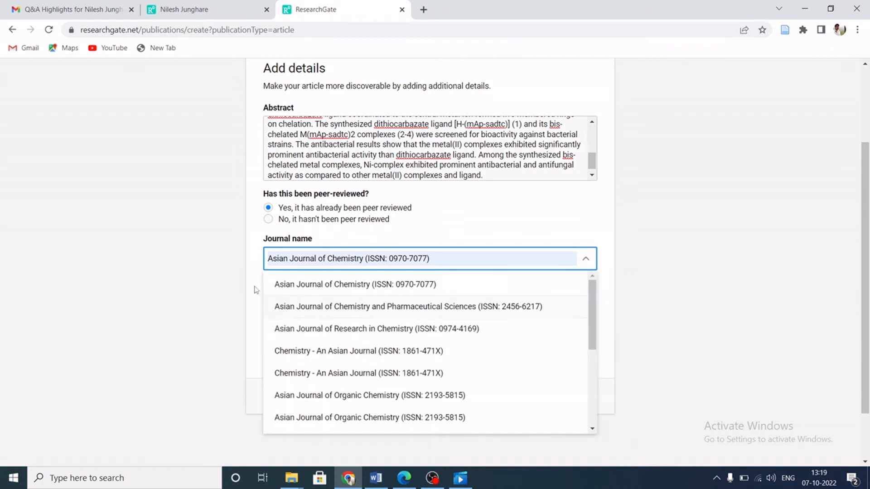
pyautogui.click(518, 179)
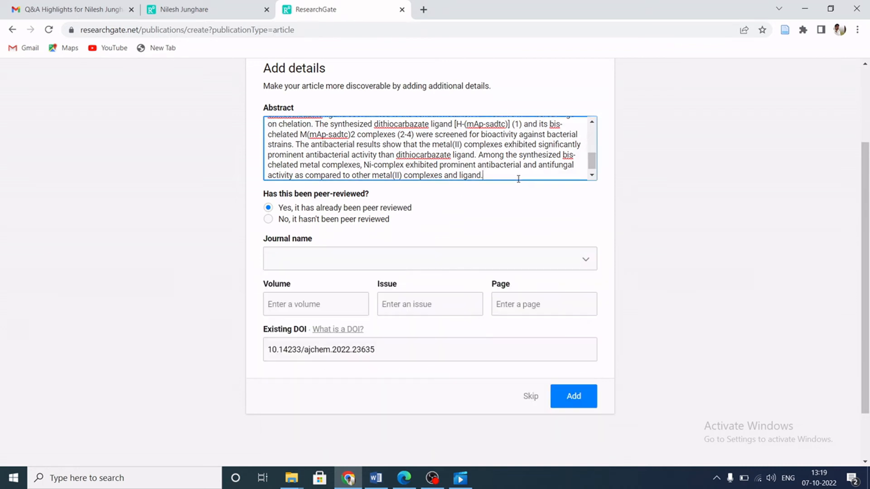
# Set the article's journal name to Asian Journal of Chemistry (ISSN: 0970-7077)
pyautogui.click(375, 255)
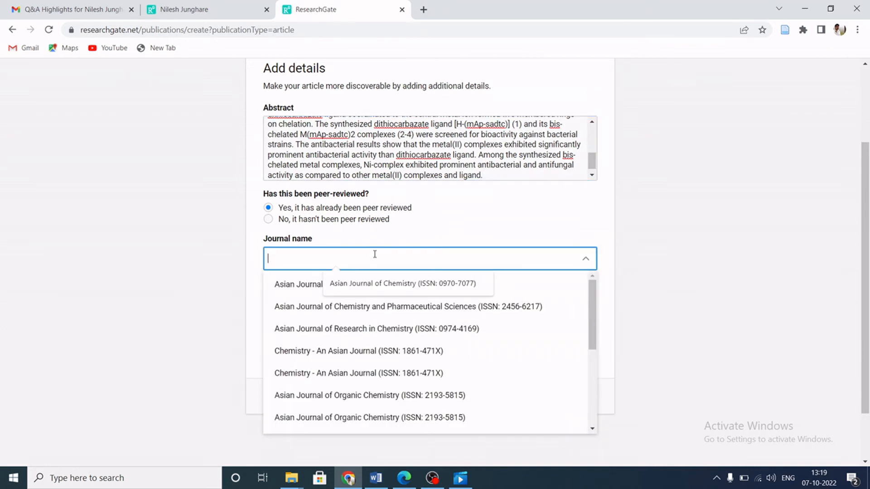
pyautogui.click(336, 285)
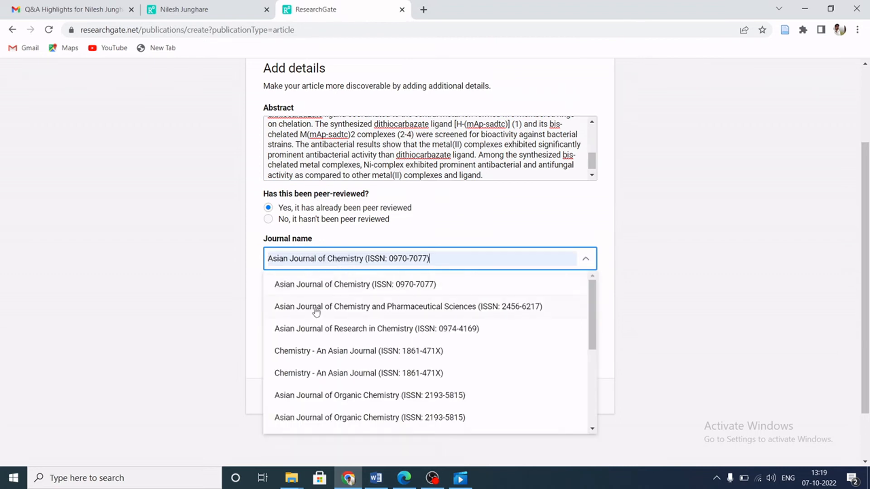
pyautogui.click(445, 261)
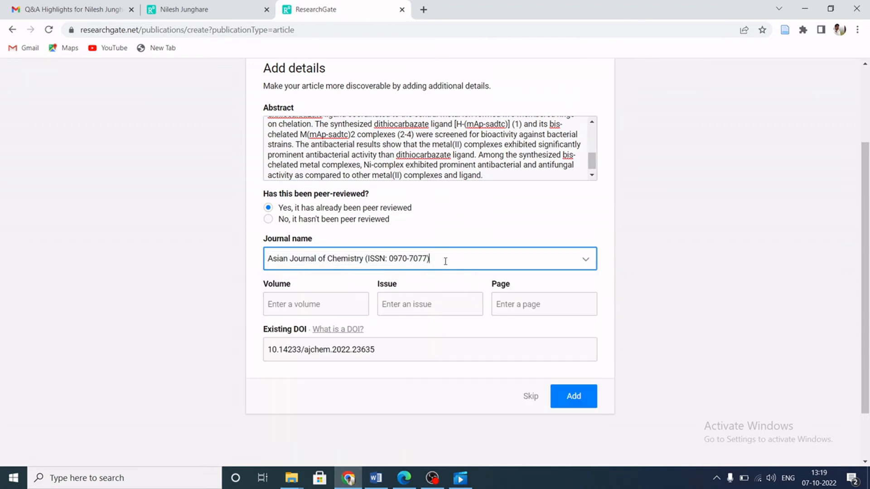
# Set the article's volume to 34, issue to 5 and page range to 1151-1156
pyautogui.click(326, 301)
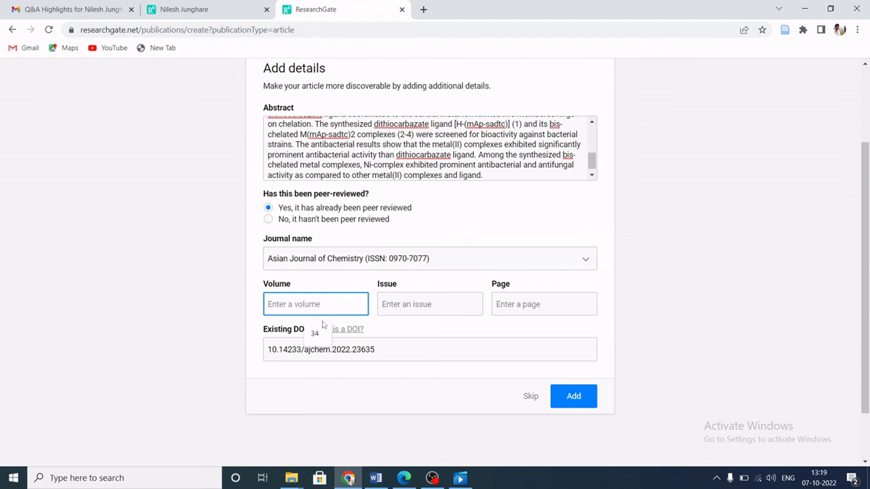
pyautogui.click(430, 308)
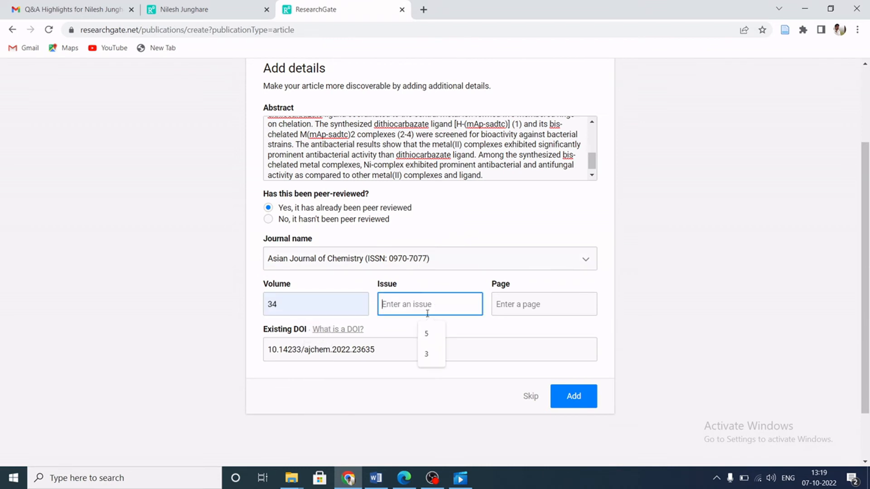
pyautogui.click(427, 335)
pyautogui.click(524, 310)
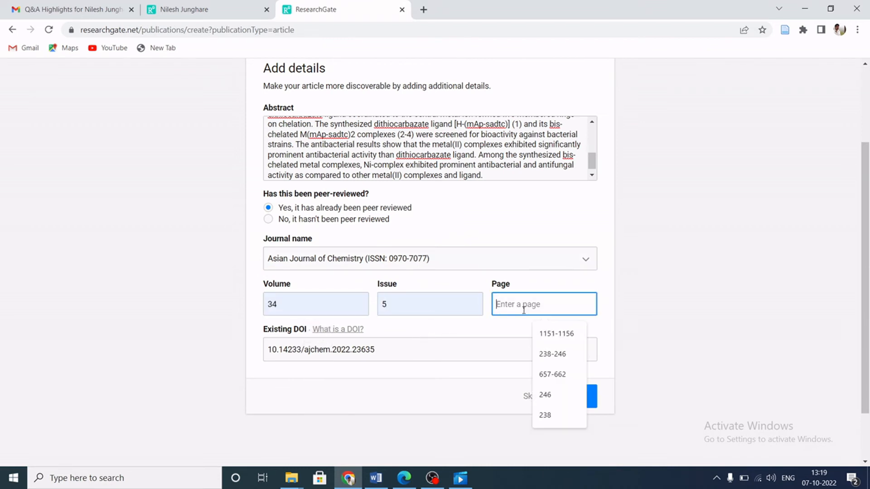
pyautogui.click(556, 337)
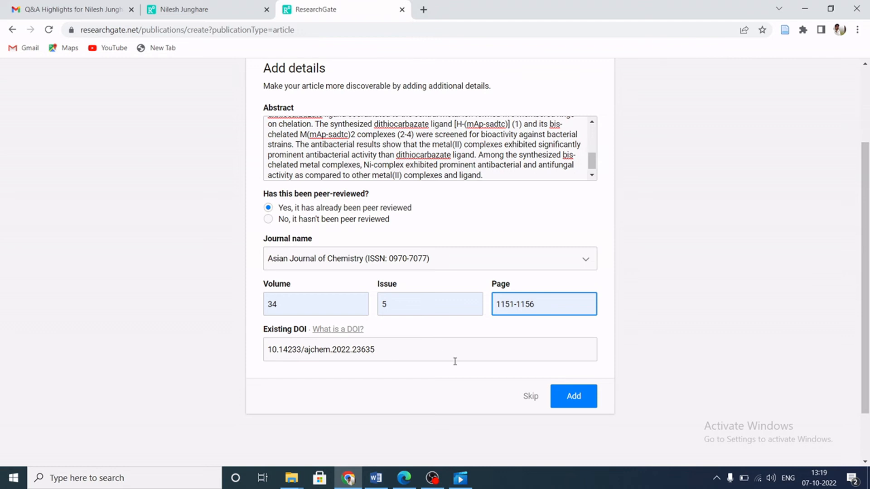
# Submit the details and finish adding the article without assigning a project or inviting the co-author
pyautogui.click(573, 397)
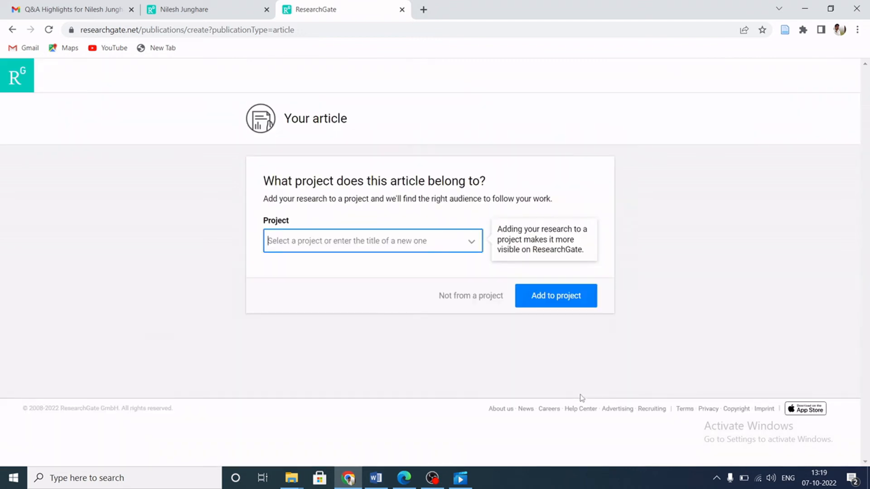
pyautogui.click(479, 296)
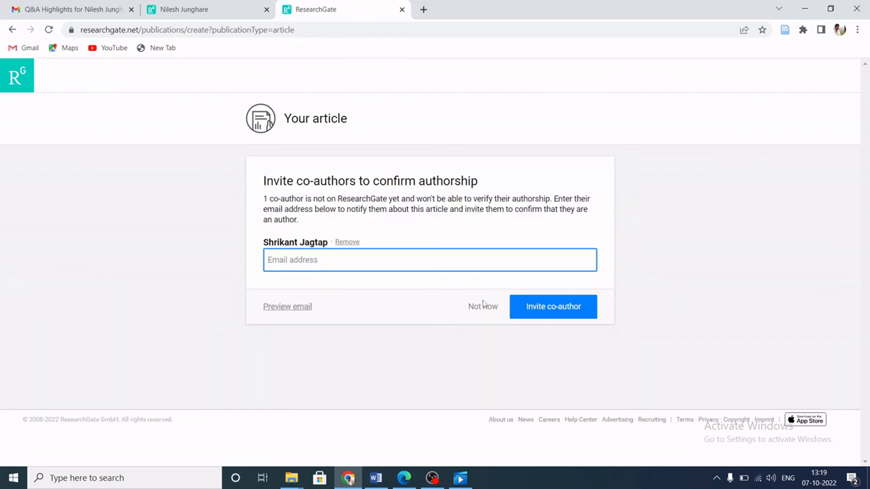
pyautogui.click(483, 307)
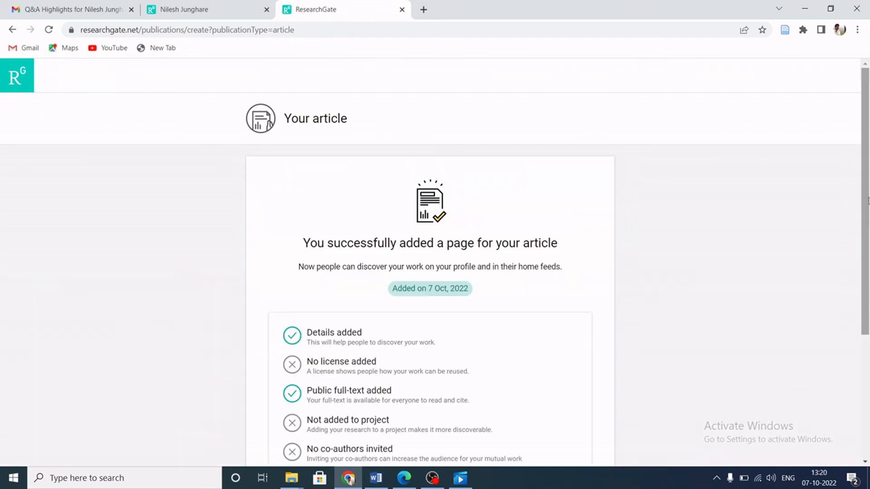
# Open the added article's page and examine its publication details, abstract and public full text
pyautogui.moveTo(867, 201); pyautogui.dragTo(868, 283)
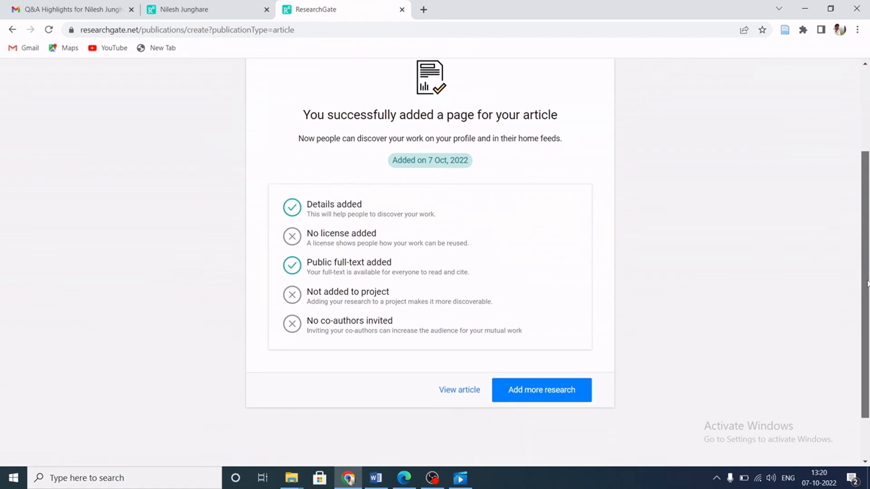
pyautogui.moveTo(867, 283); pyautogui.dragTo(867, 291)
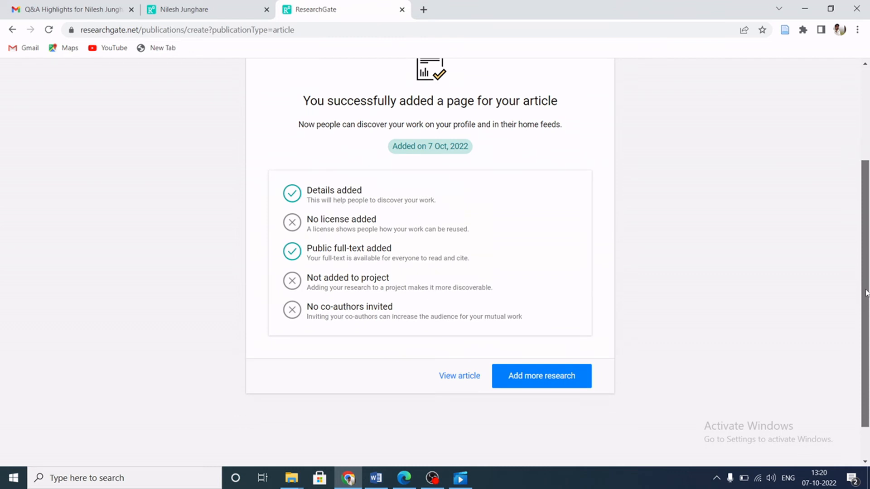
pyautogui.click(455, 384)
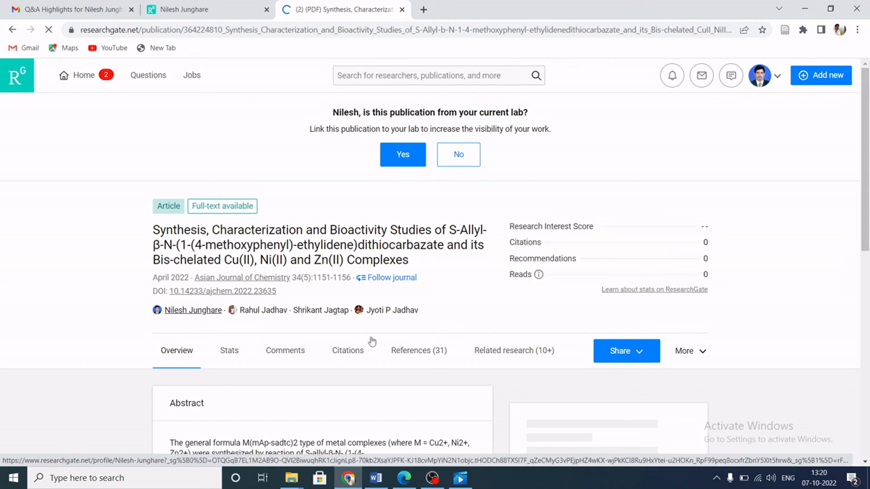
pyautogui.scroll(-4, 372, 341)
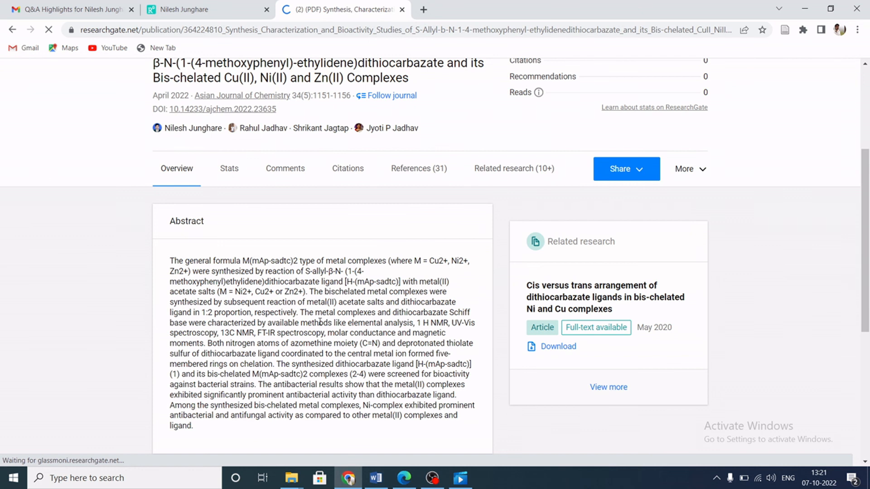
pyautogui.moveTo(866, 209); pyautogui.dragTo(866, 259)
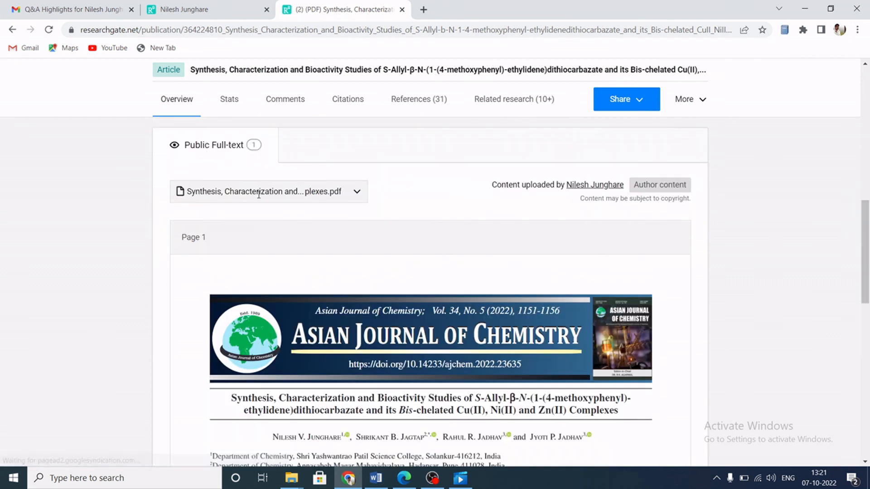
pyautogui.scroll(-12, 437, 362)
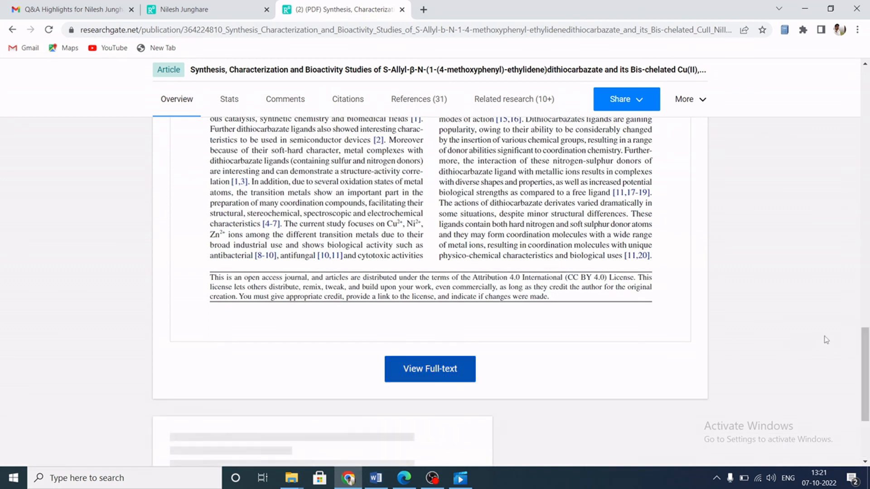
pyautogui.moveTo(866, 360); pyautogui.dragTo(862, 102)
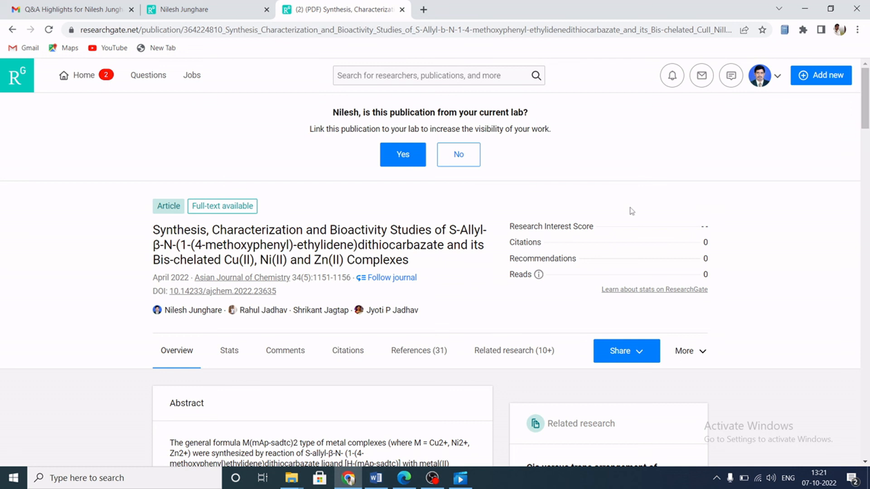
pyautogui.click(433, 478)
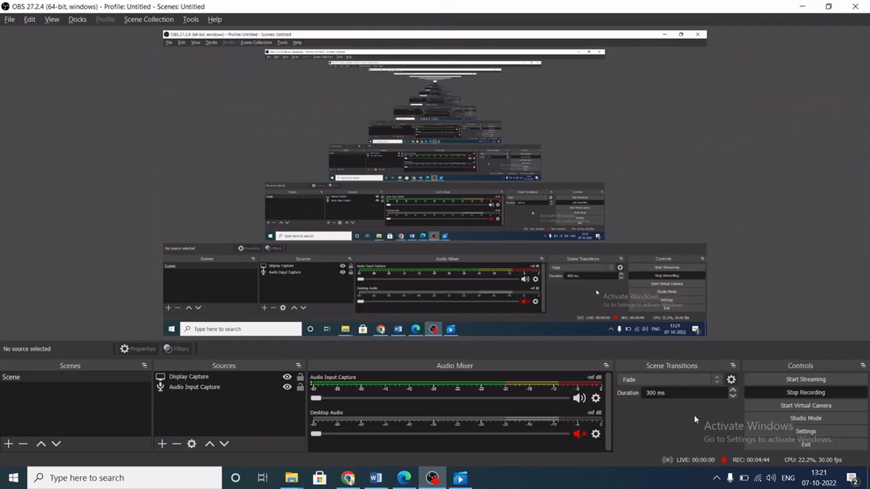